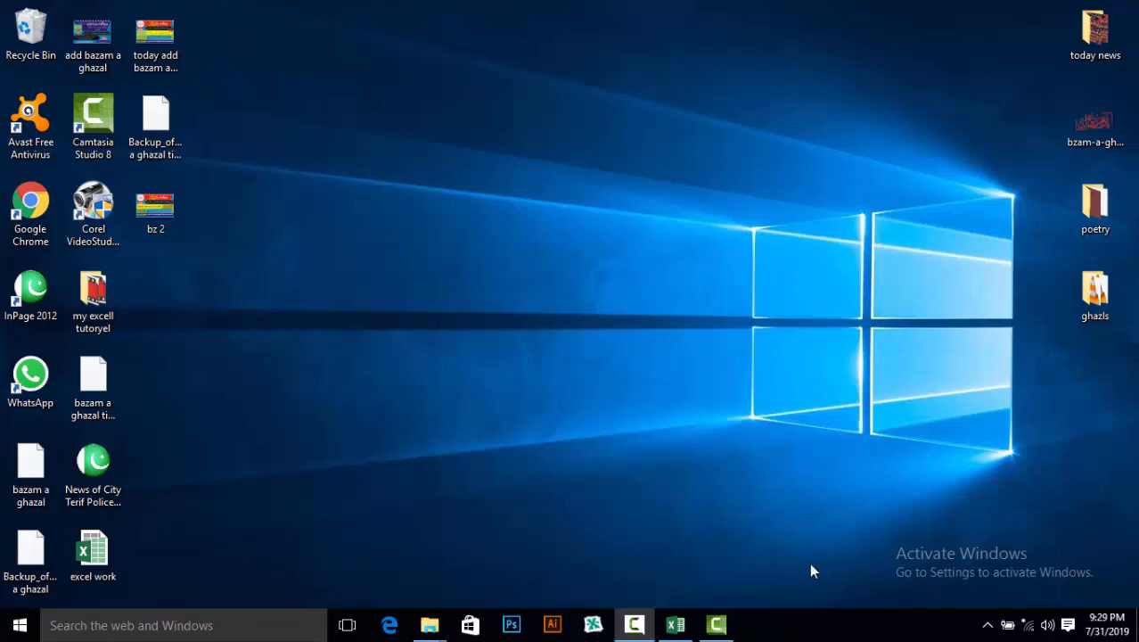
Step: Switch to the open excel work workbook in Excel
left_click(676, 625)
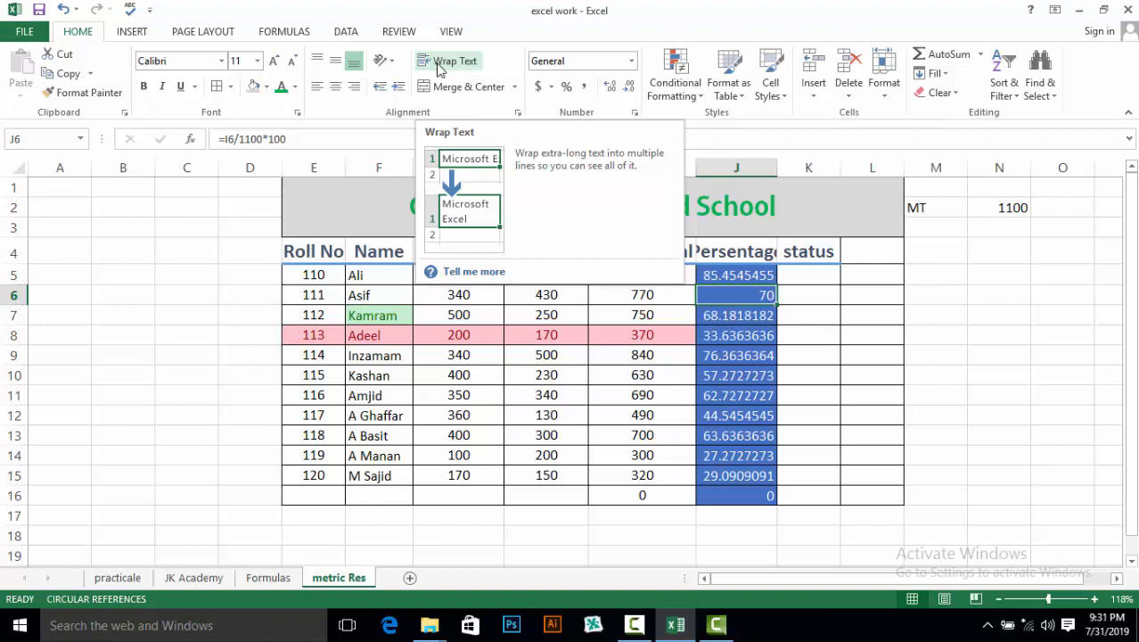
Step: Enter the sample text "sd sa fdssdf sdfsd dfsdf ddff" in cell C3
left_click(172, 231)
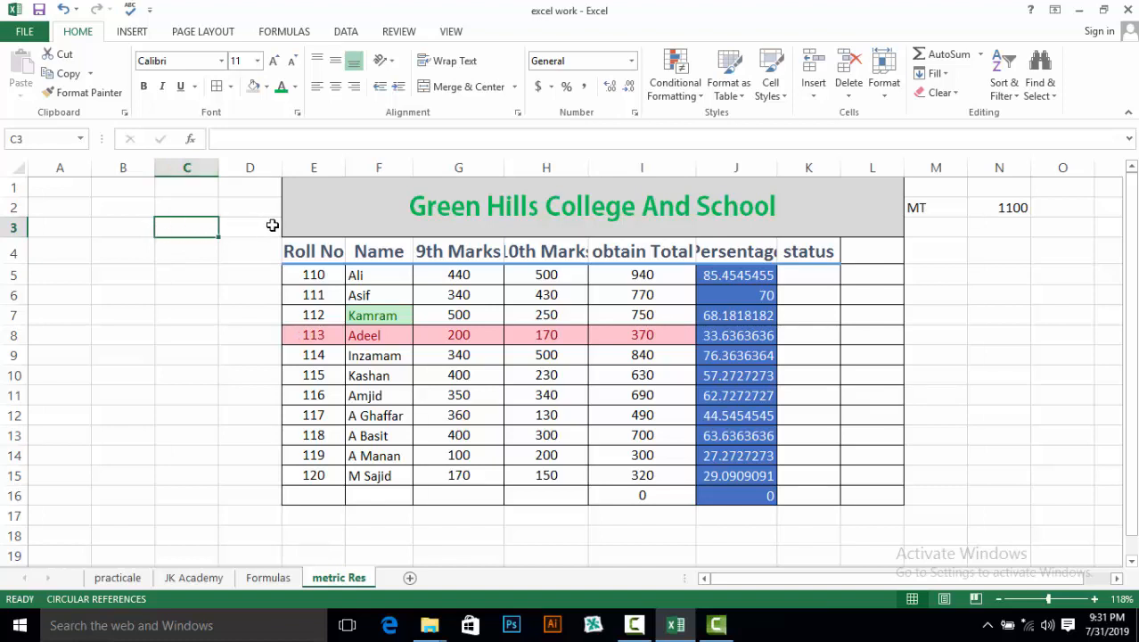
left_click(180, 230)
left_click(180, 230)
type("sd sa fdssdf  sdfsd dfsdf ddff")
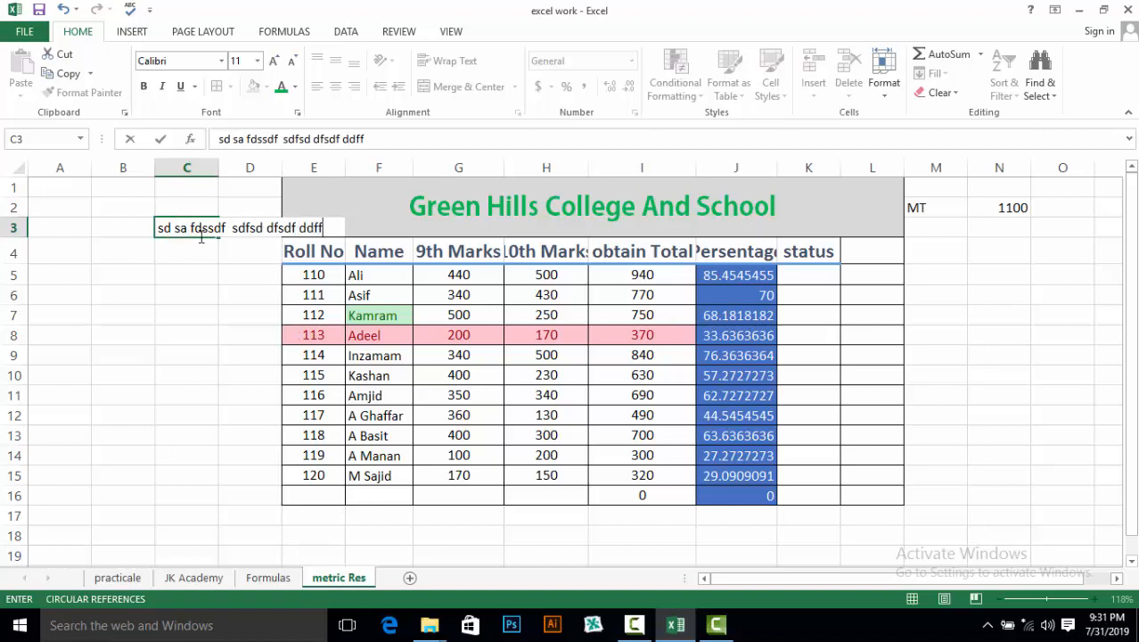
key("Return")
left_click(217, 281)
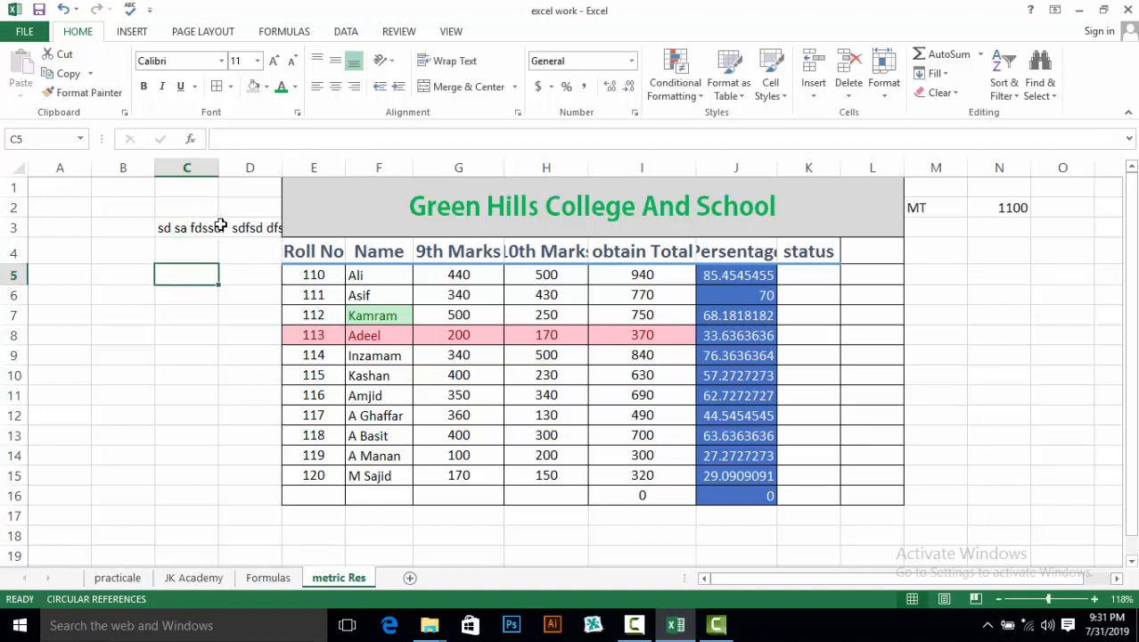
Step: Wrap the text in cell C3 and widen column C to nearly twice its width
left_click(160, 223)
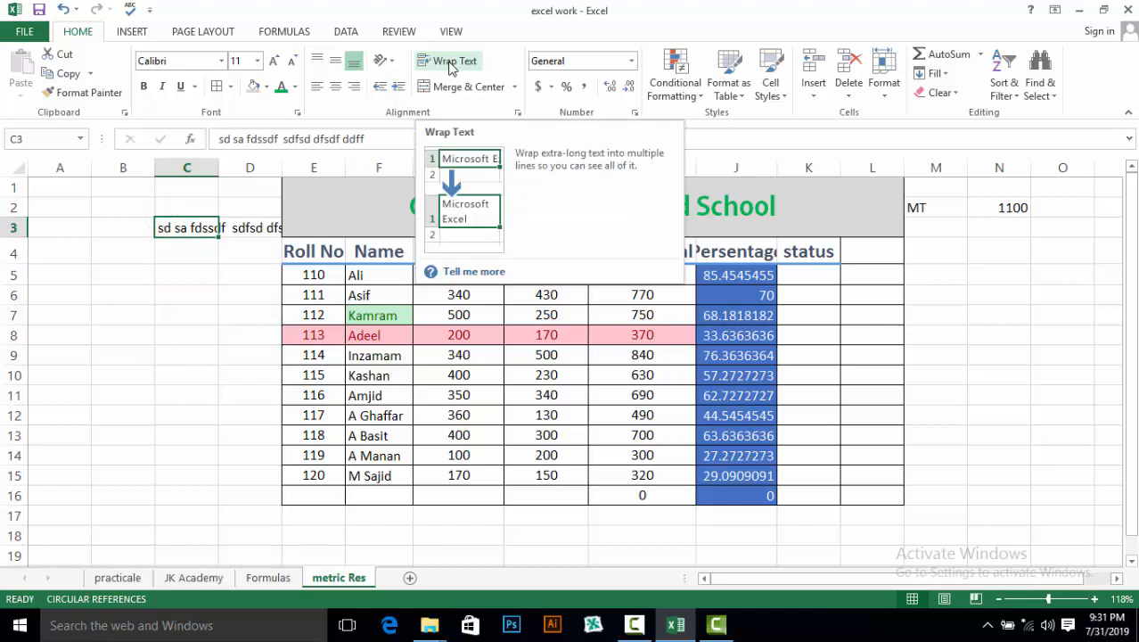
left_click(452, 63)
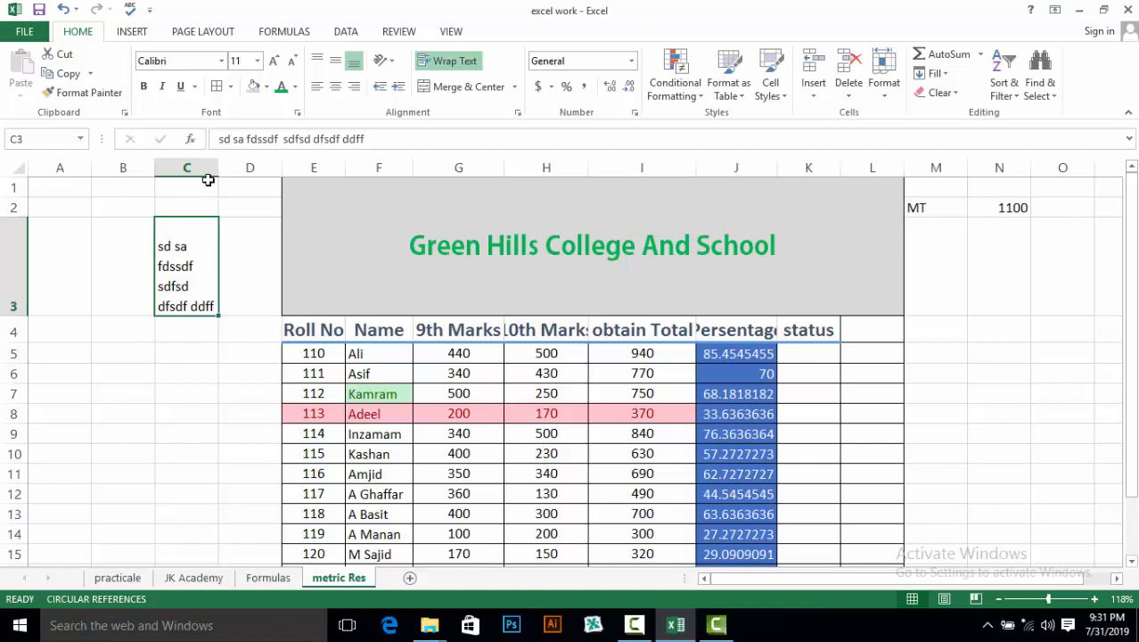
left_click_drag(218, 168, 266, 168)
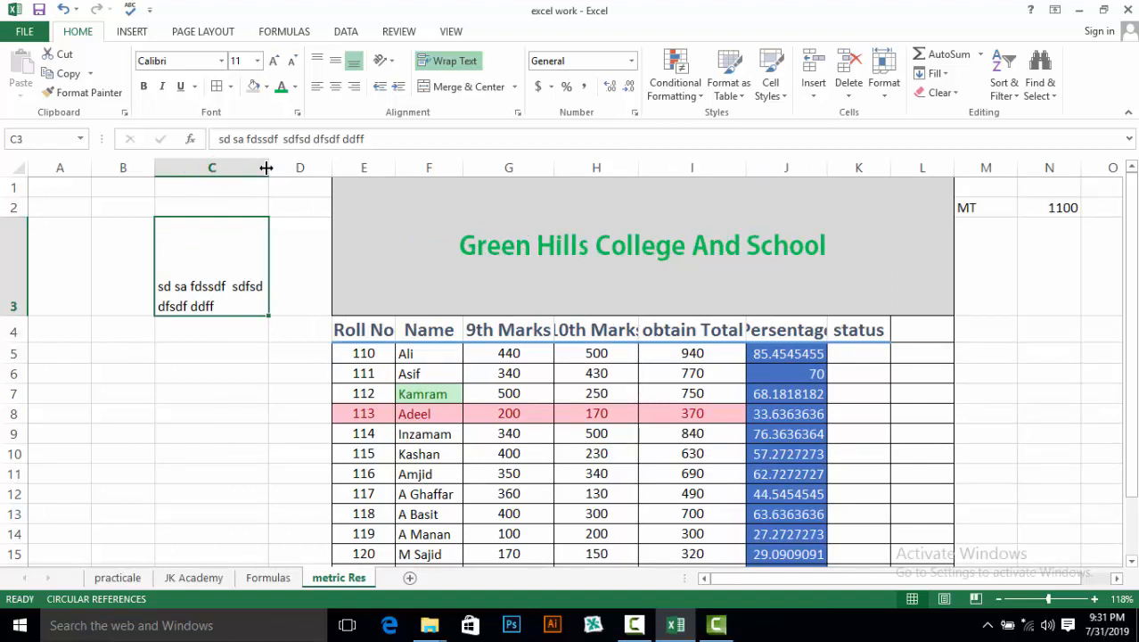
Step: Undo the column C widening, the text wrapping and the sample text entry in C3
key("ctrl+z")
key("ctrl+z")
key("ctrl+z")
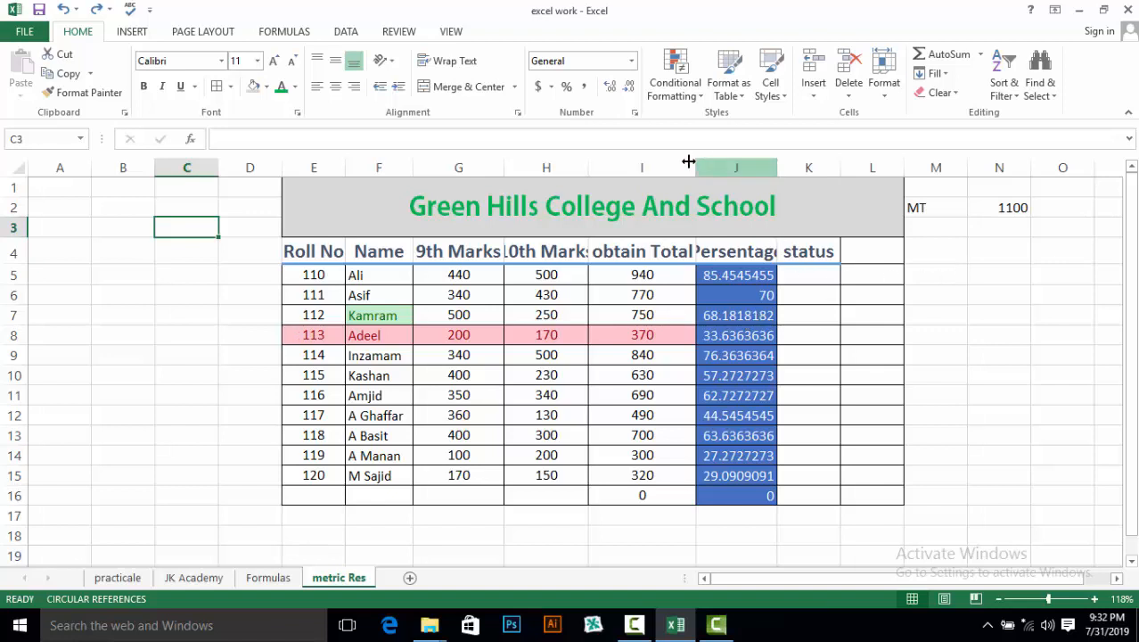
Step: Widen the obtain Total and Persentage columns so that their headings fit
left_click_drag(691, 163, 708, 169)
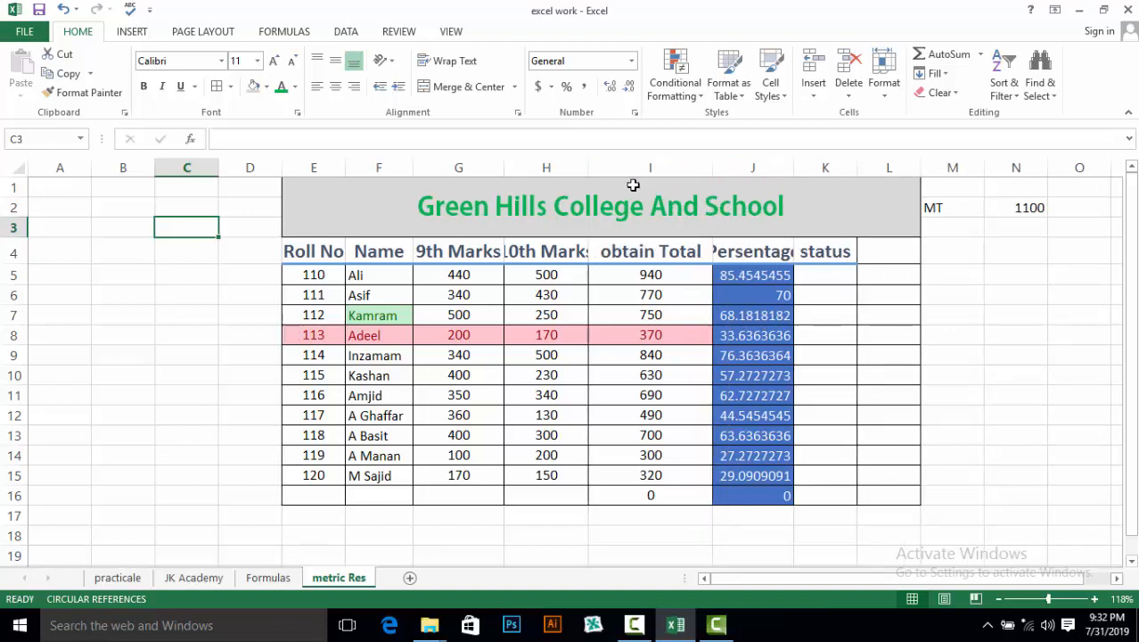
left_click_drag(793, 164, 820, 162)
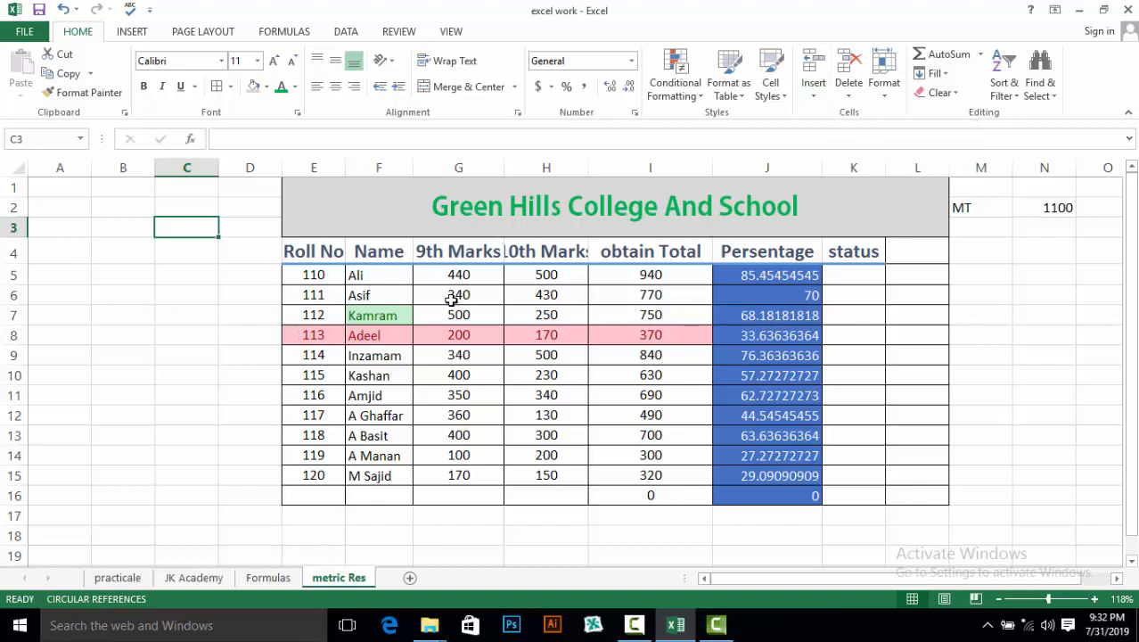
Step: Insert a blank sheet column before the Name column and undo the insertion
left_click(813, 89)
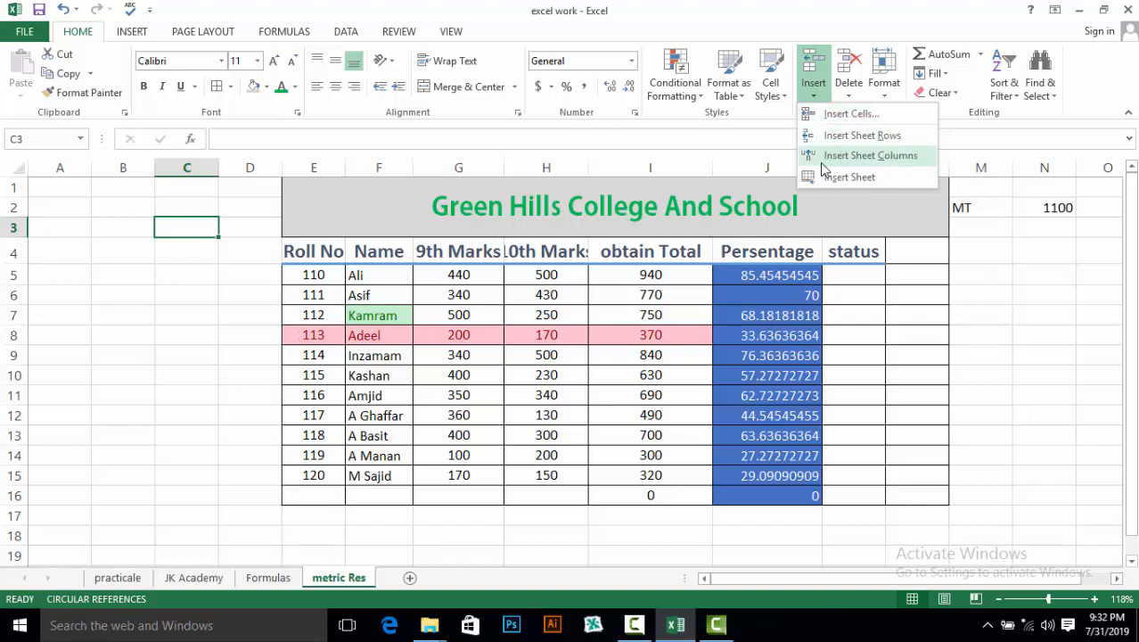
left_click(390, 249)
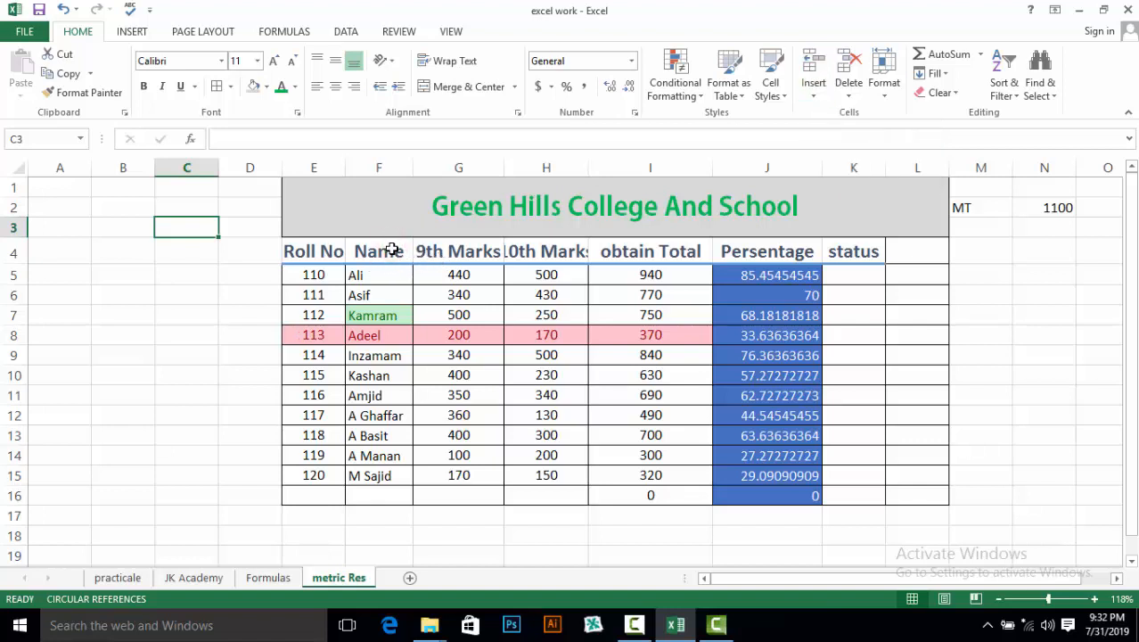
left_click(390, 249)
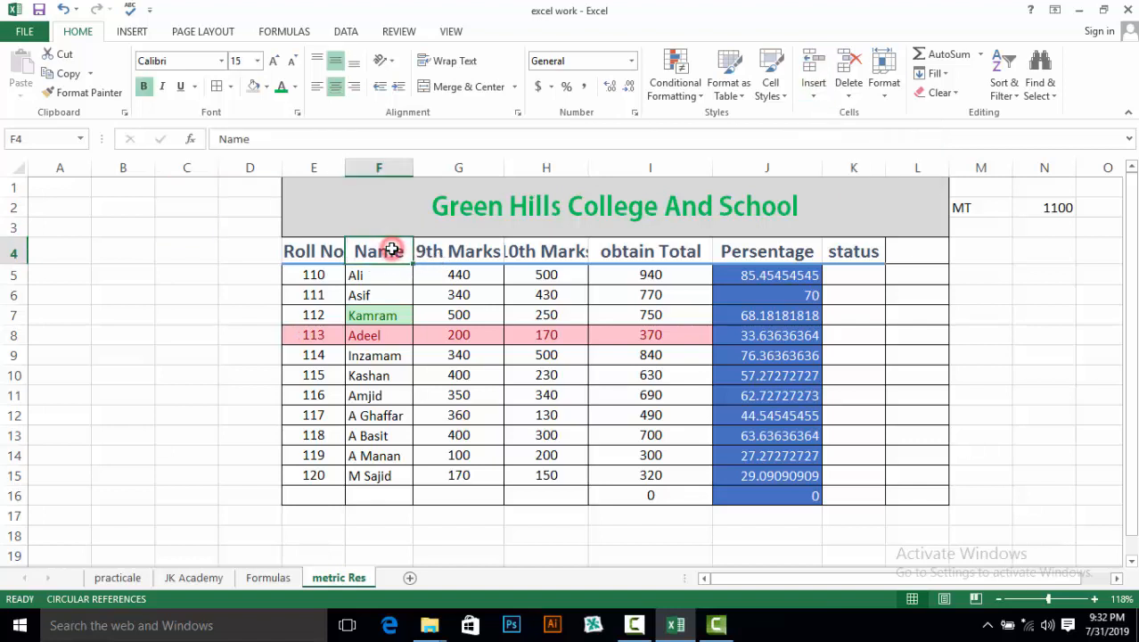
left_click(814, 96)
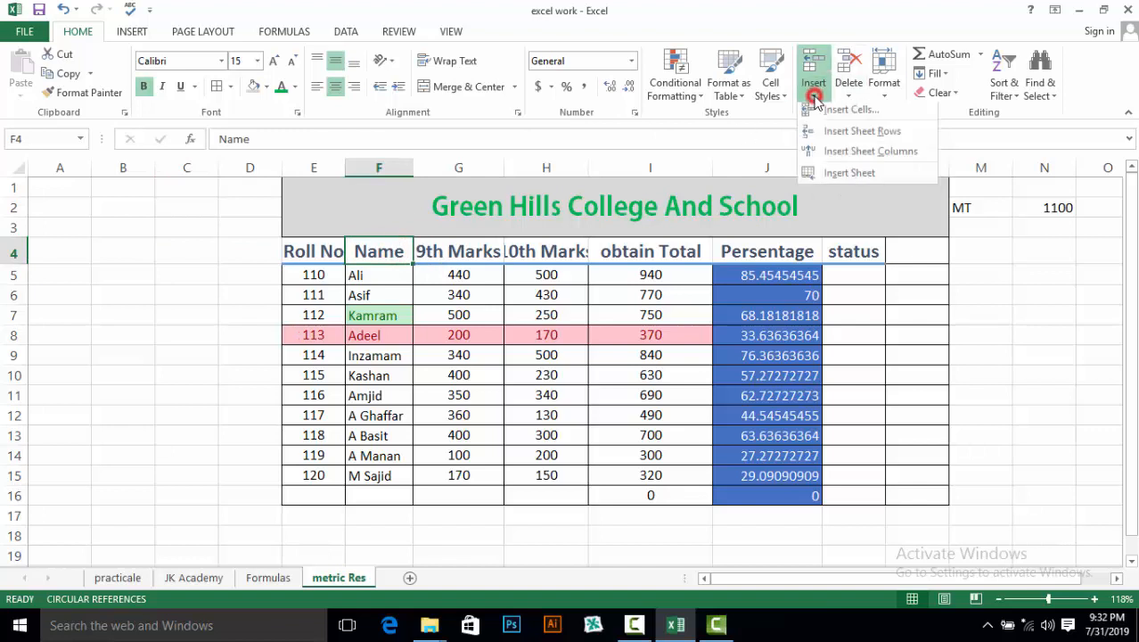
left_click(838, 155)
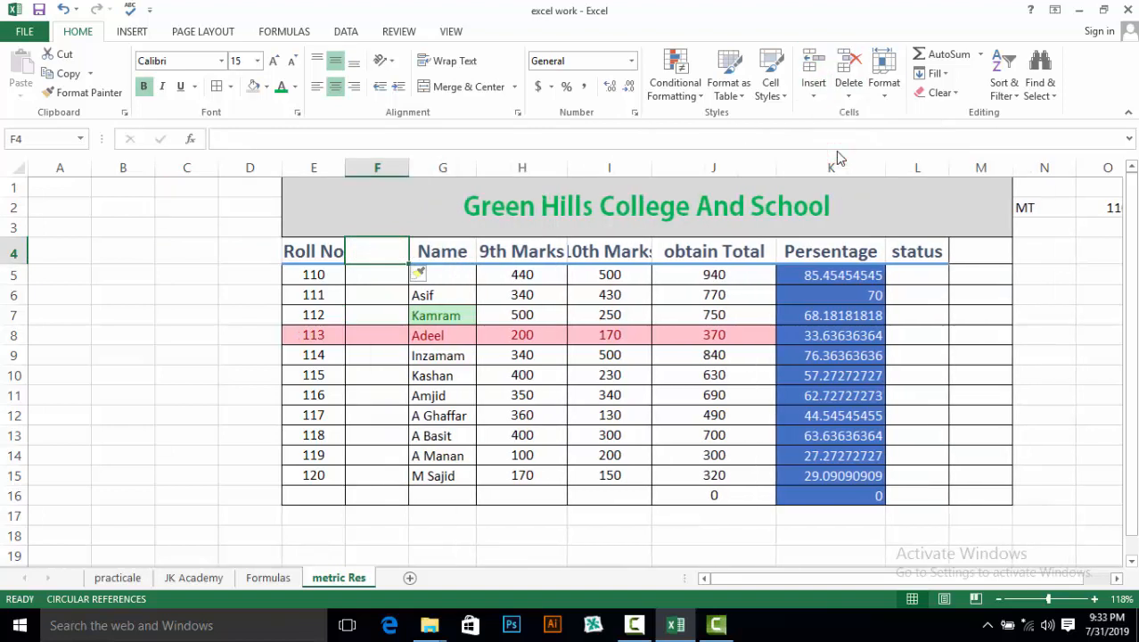
key("ctrl+z")
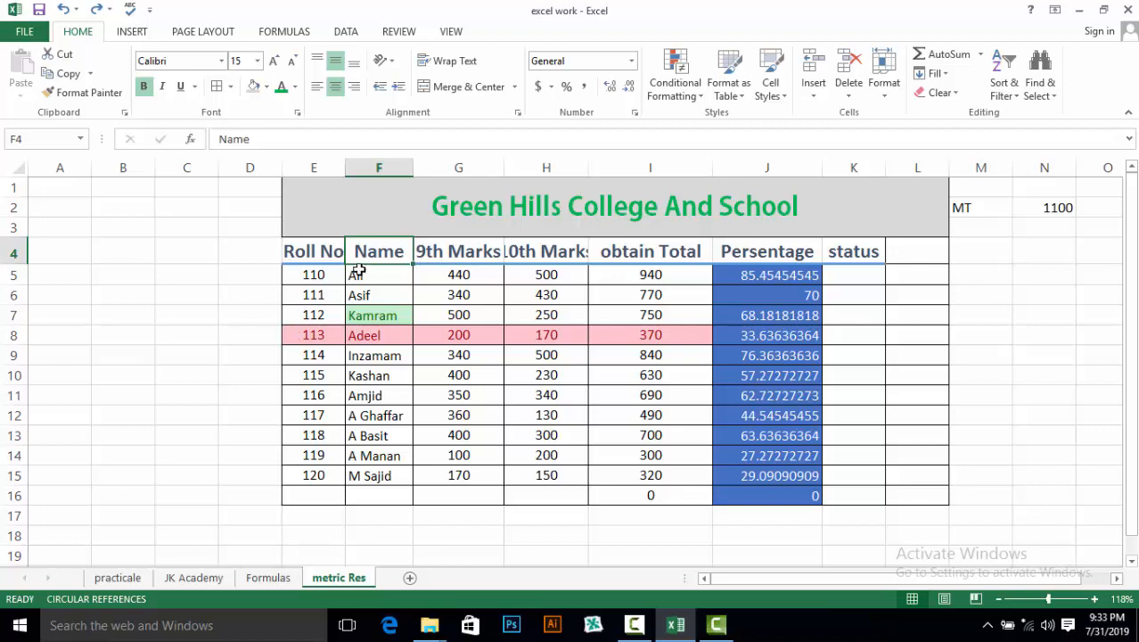
Step: Insert a blank sheet column between the Name and 9th Marks columns
left_click(453, 253)
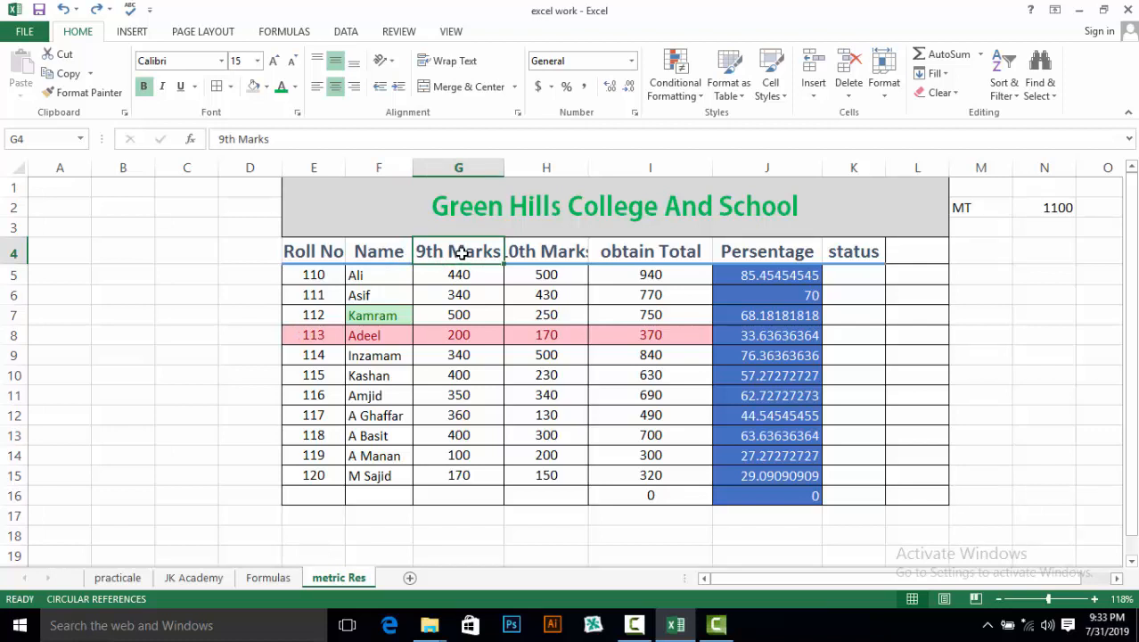
left_click(366, 254)
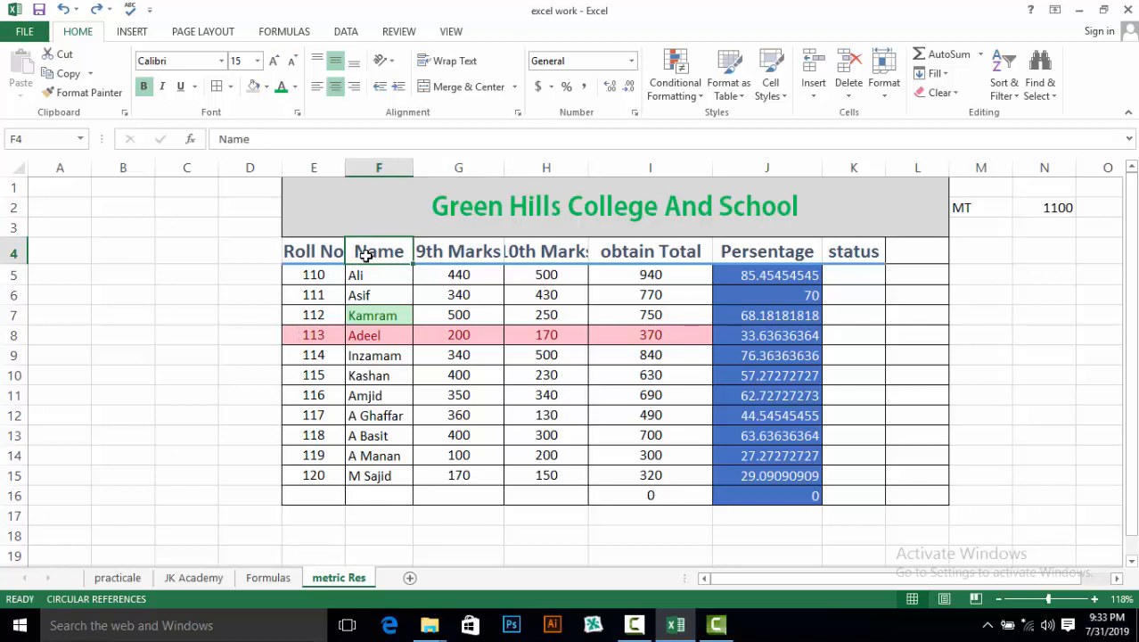
left_click(460, 252)
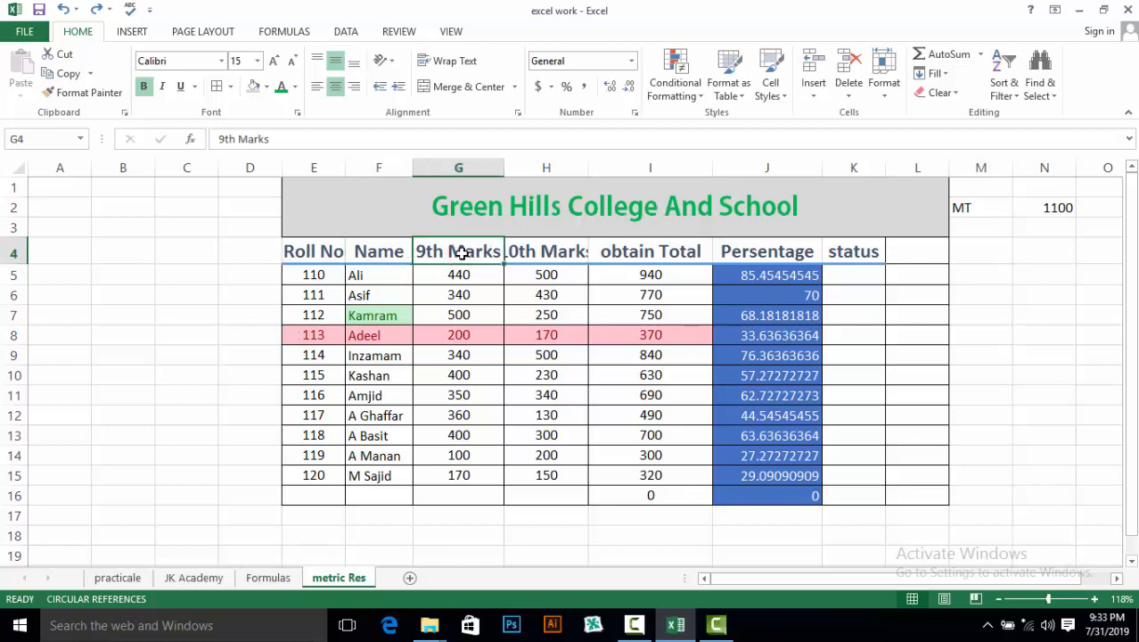
left_click(813, 89)
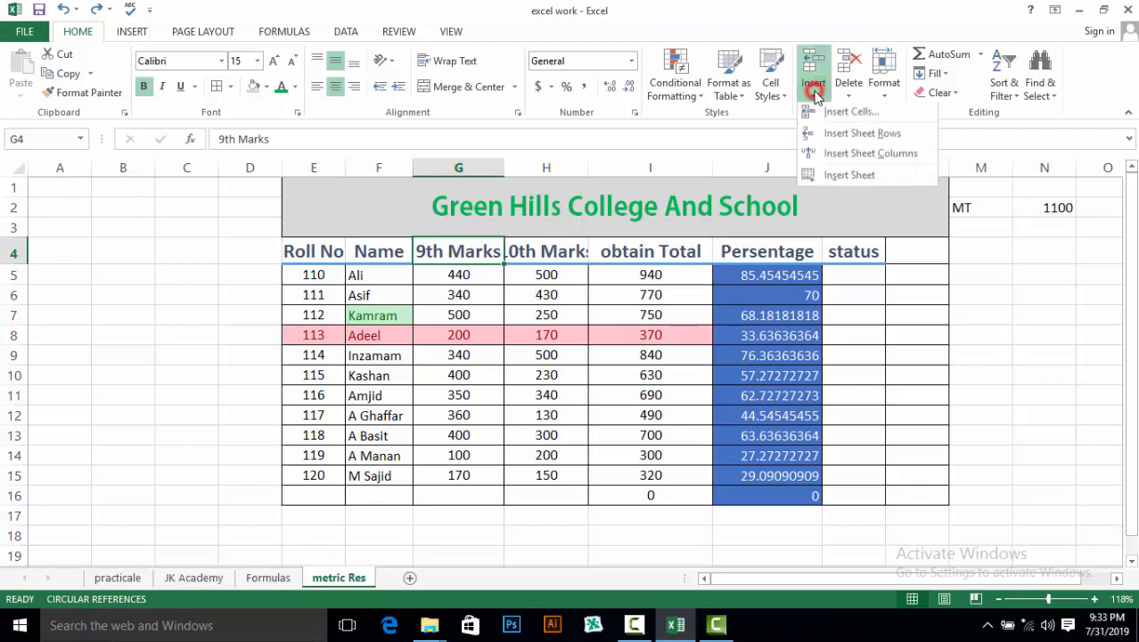
left_click(870, 156)
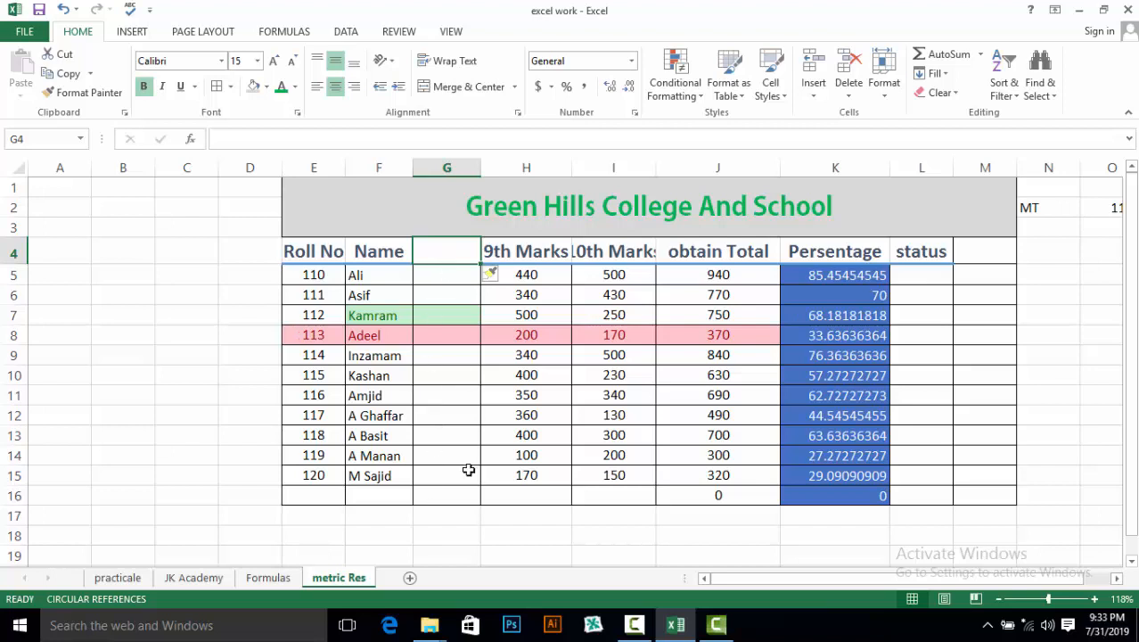
Step: Enter the heading "F Name" in cell G4 of the blank column
double_click(439, 245)
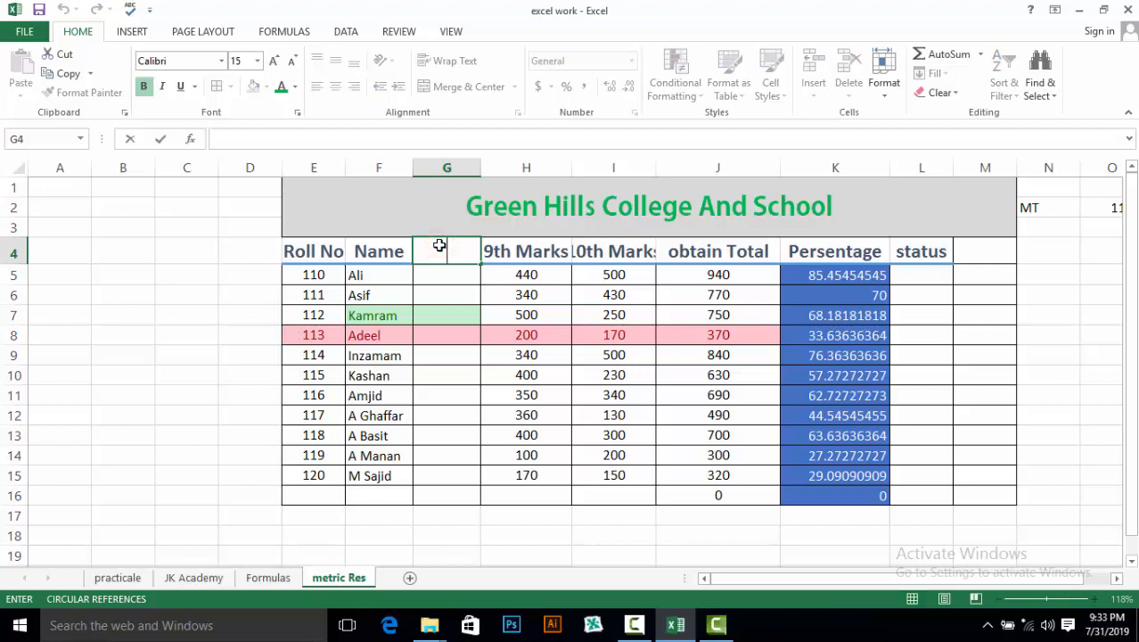
type("F Nam")
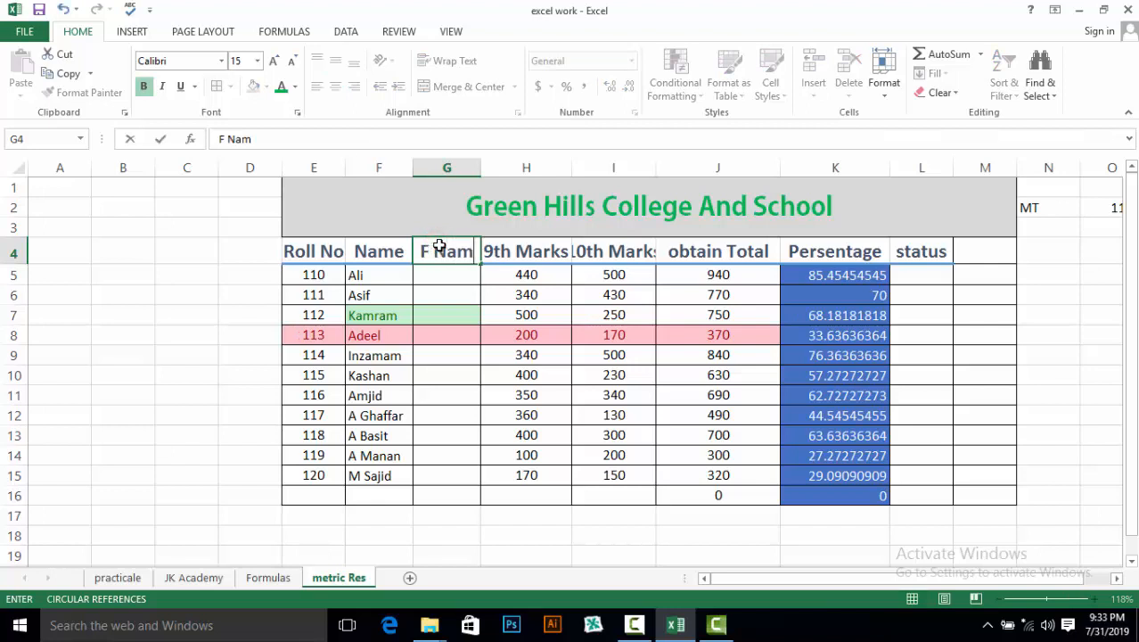
type("e")
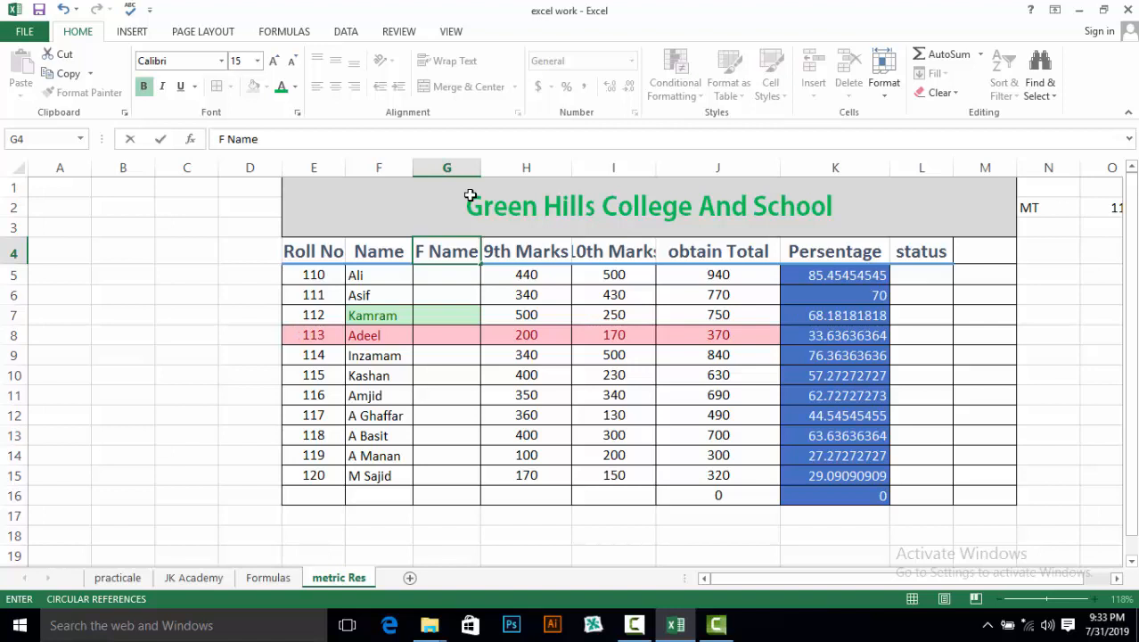
left_click(1014, 342)
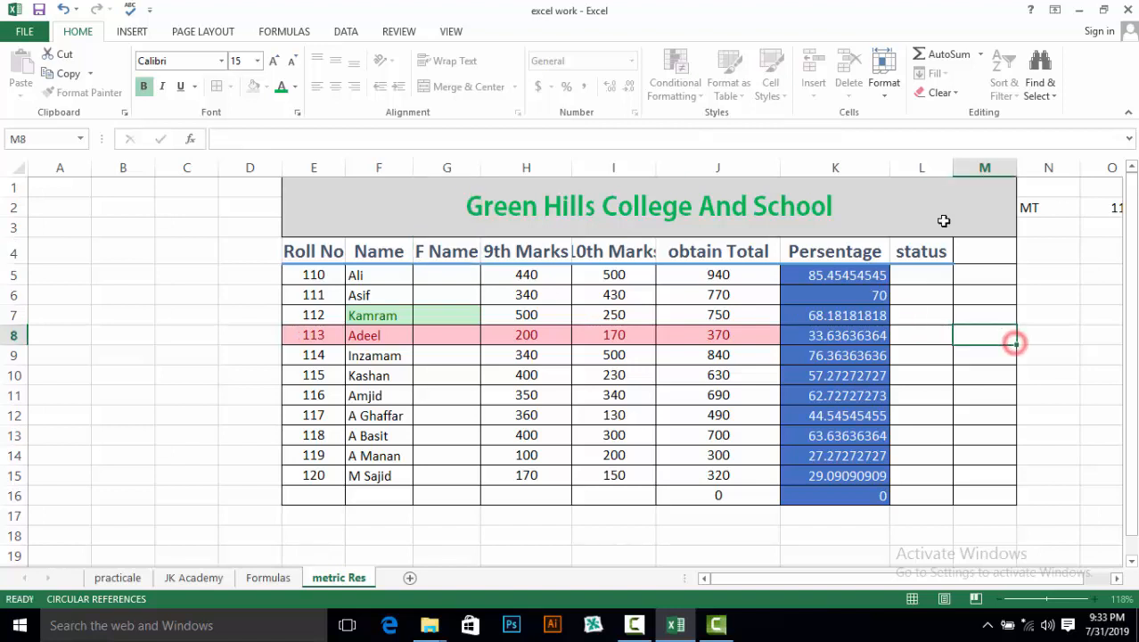
Step: Insert a blank sheet row above the row for roll number 113
left_click(812, 89)
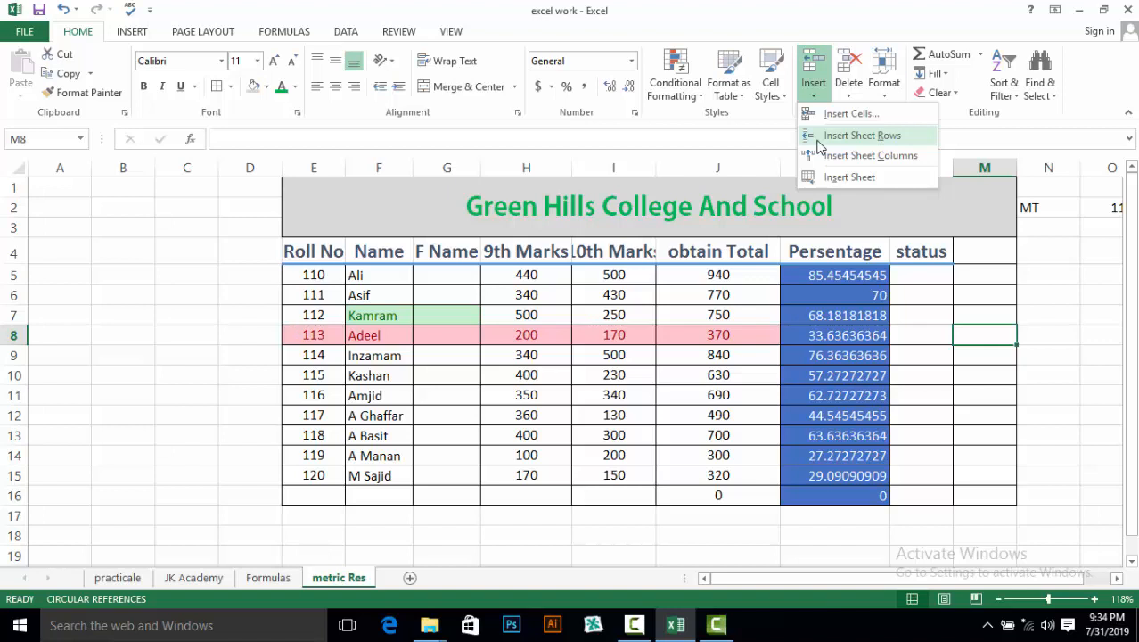
left_click(322, 340)
left_click(320, 335)
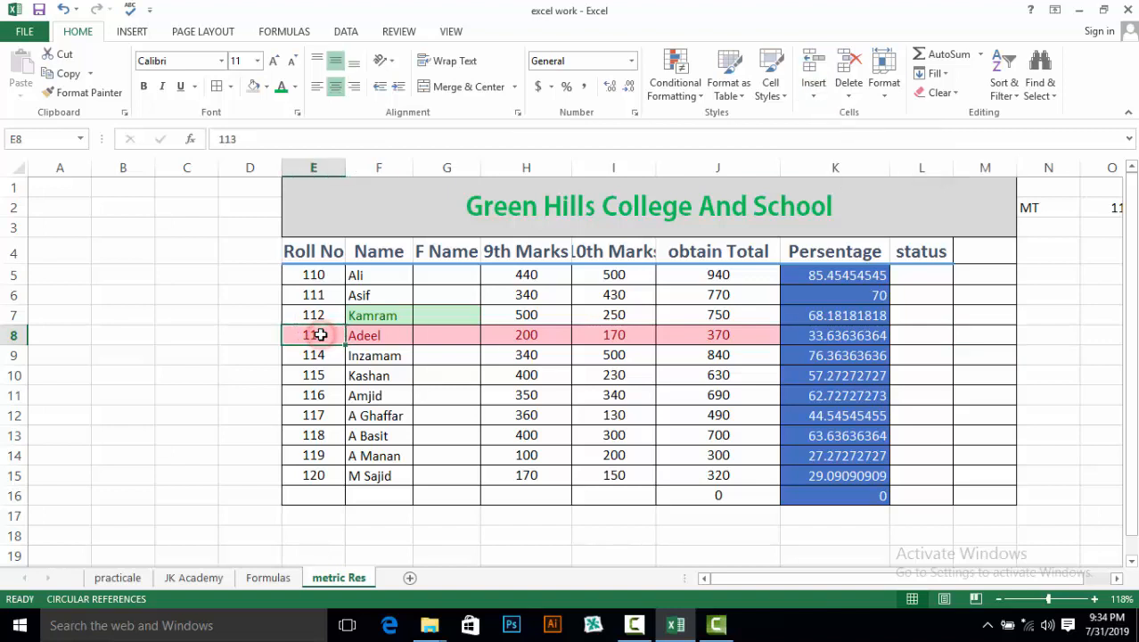
left_click(807, 95)
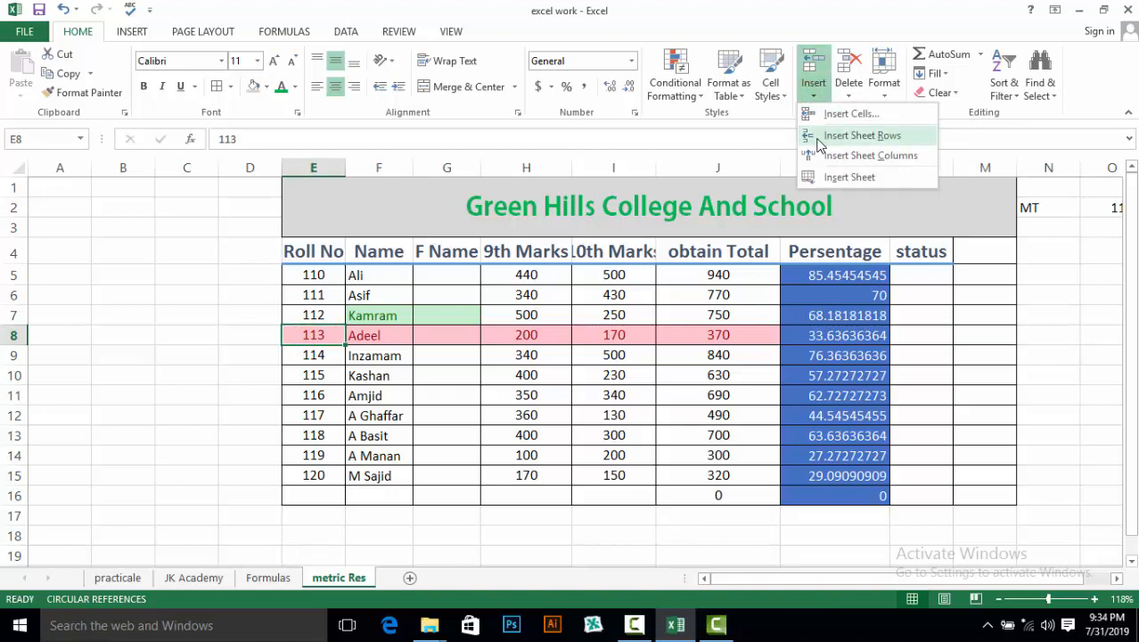
left_click(817, 138)
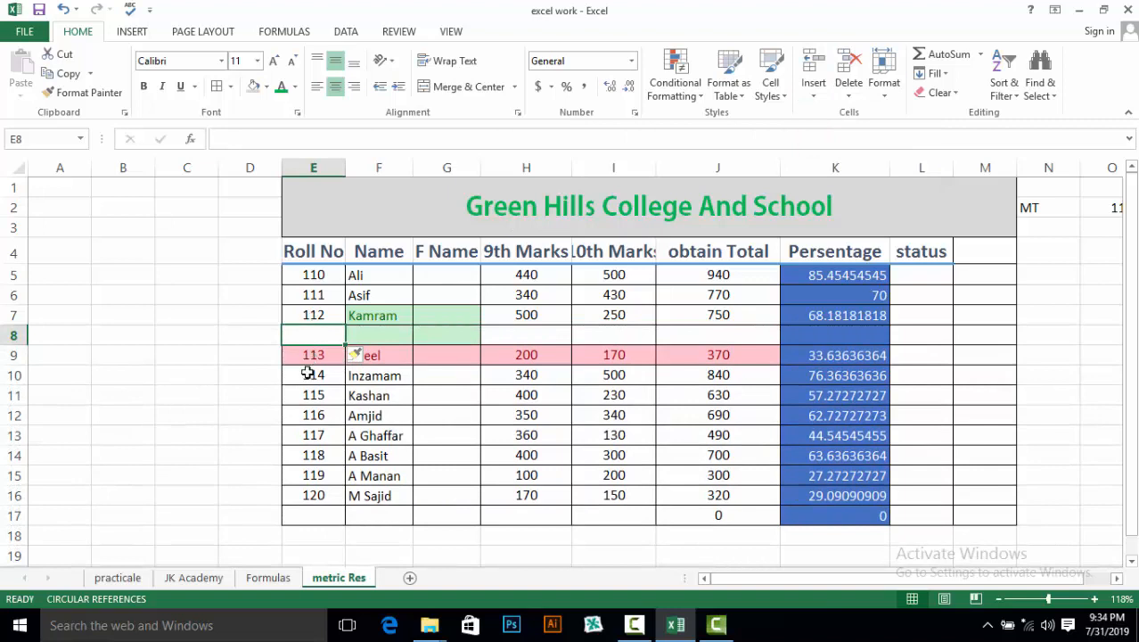
left_click_drag(292, 335, 981, 338)
left_click(303, 328)
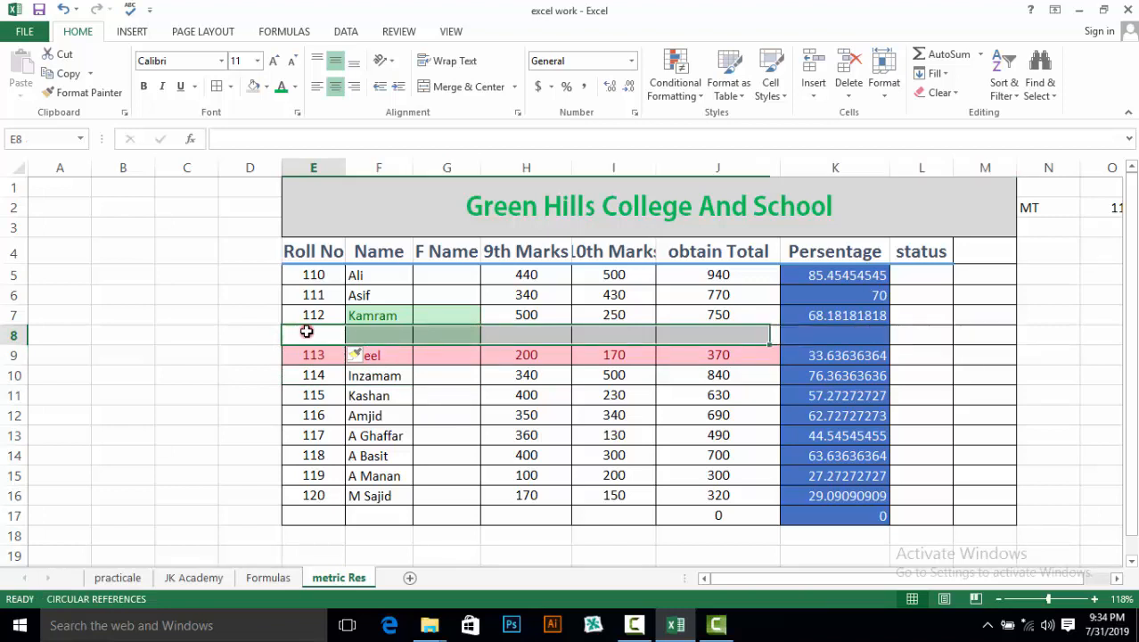
left_click(432, 375)
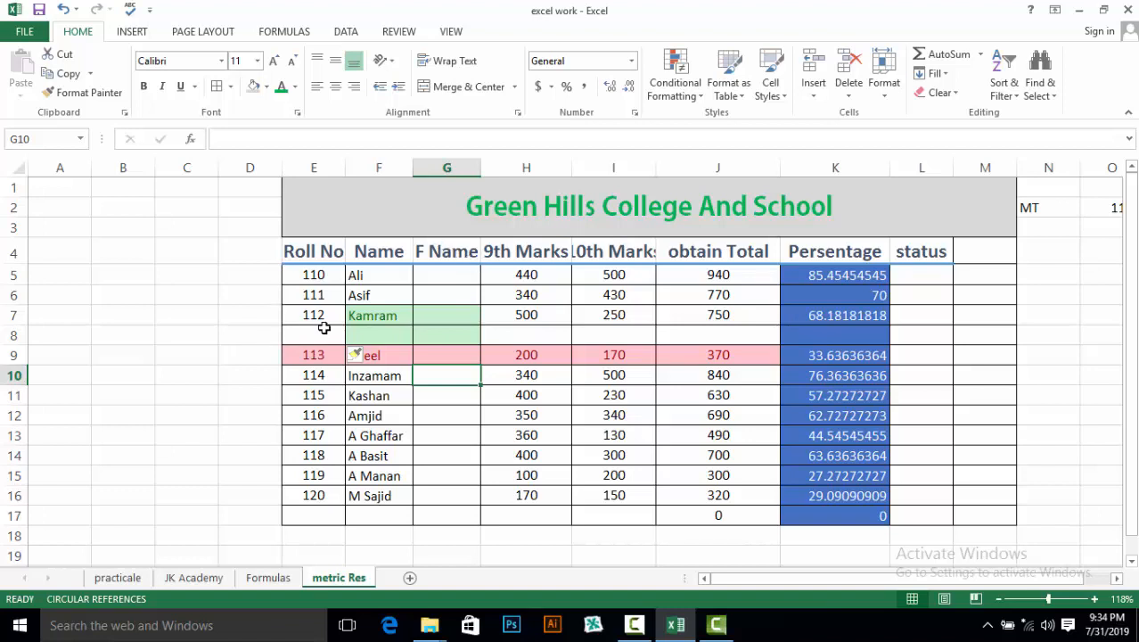
Step: Insert a blank cell at F12 in the Name column for roll number 116, shifting the existing cells down
left_click(813, 98)
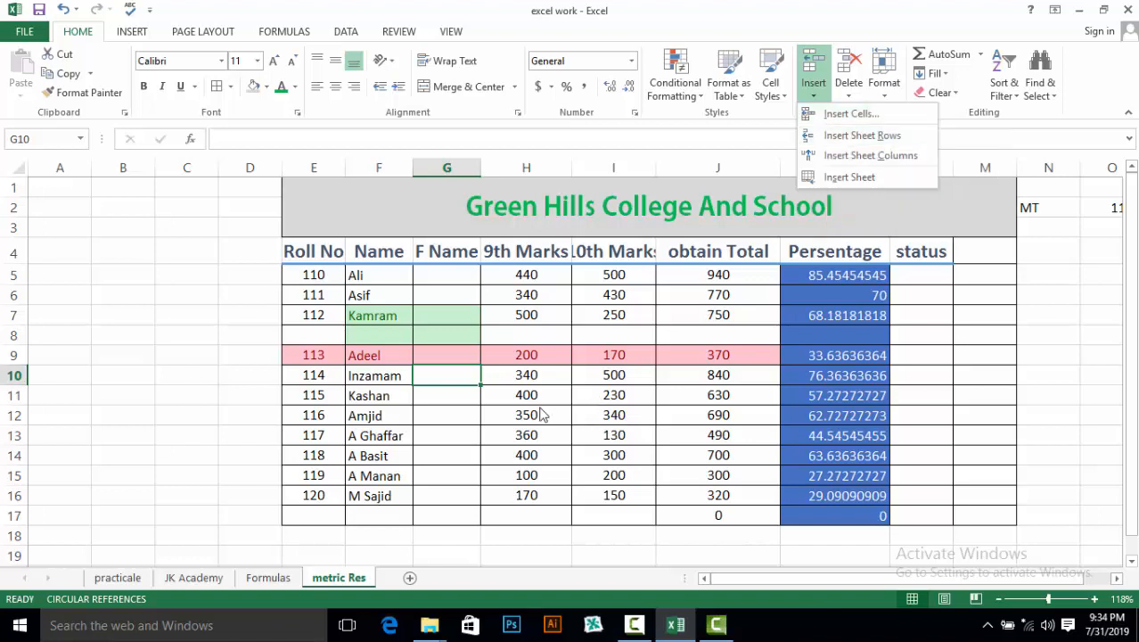
left_click(362, 417)
left_click(360, 416)
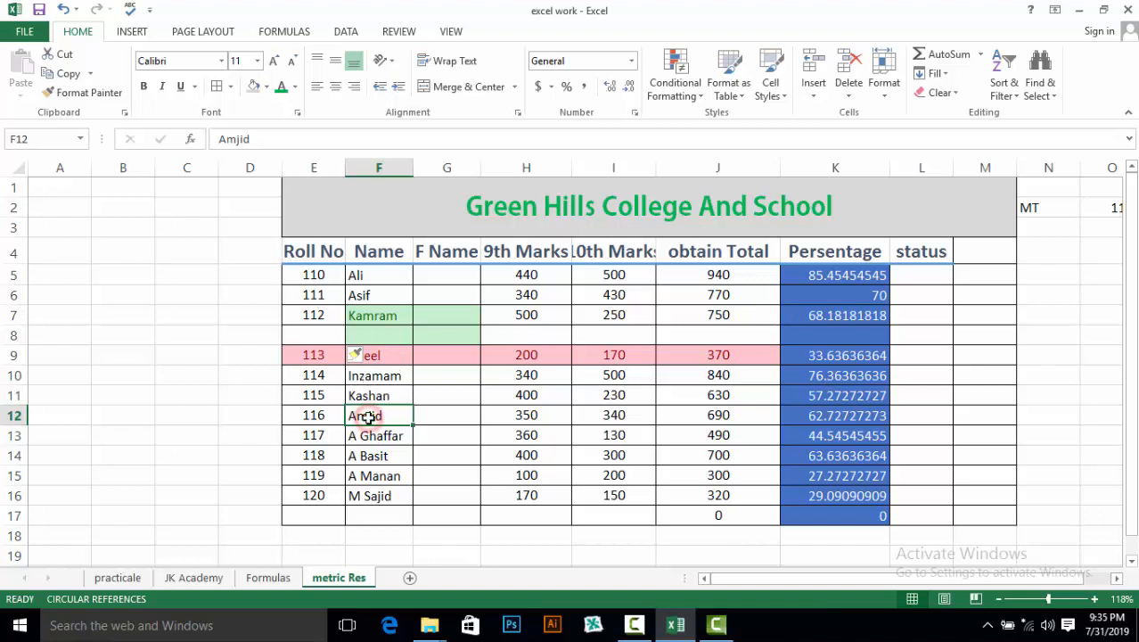
left_click(813, 92)
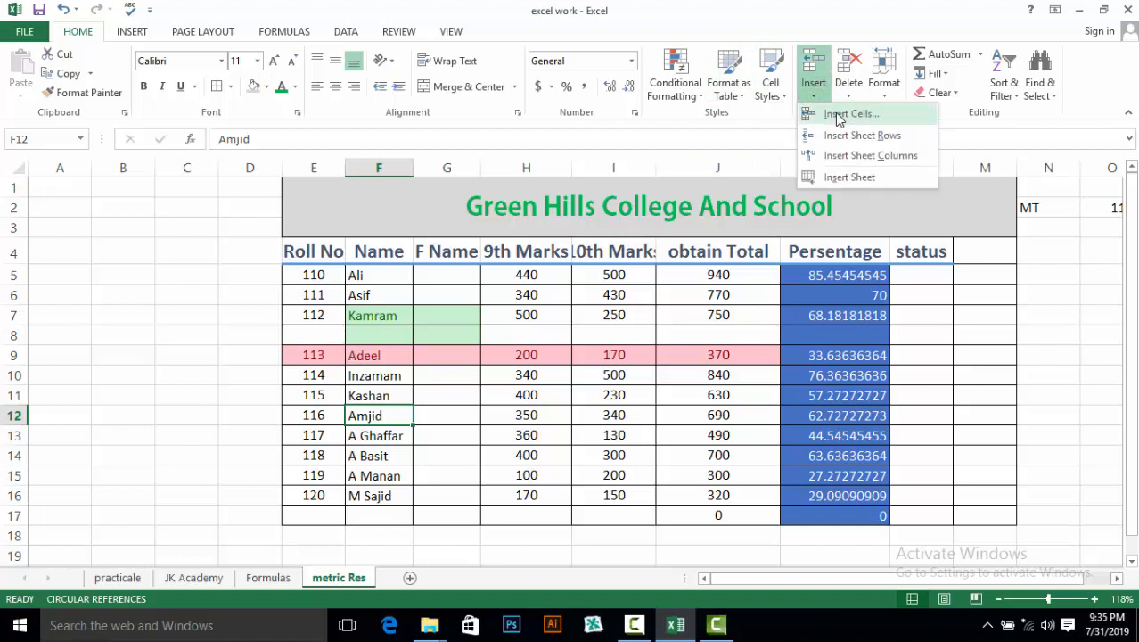
left_click(842, 114)
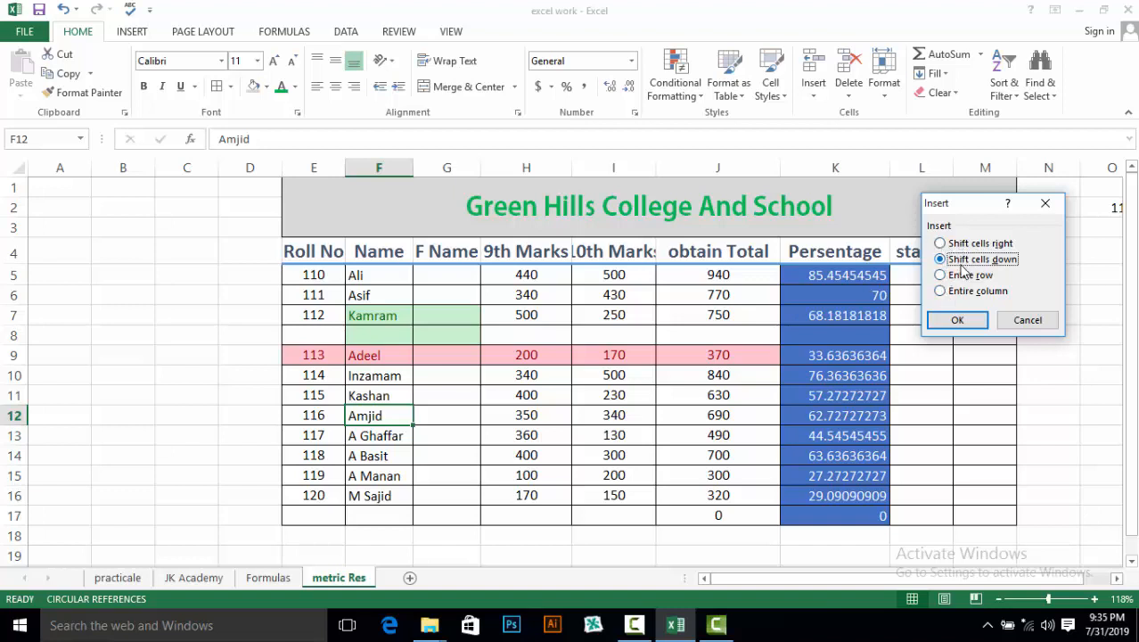
left_click(952, 322)
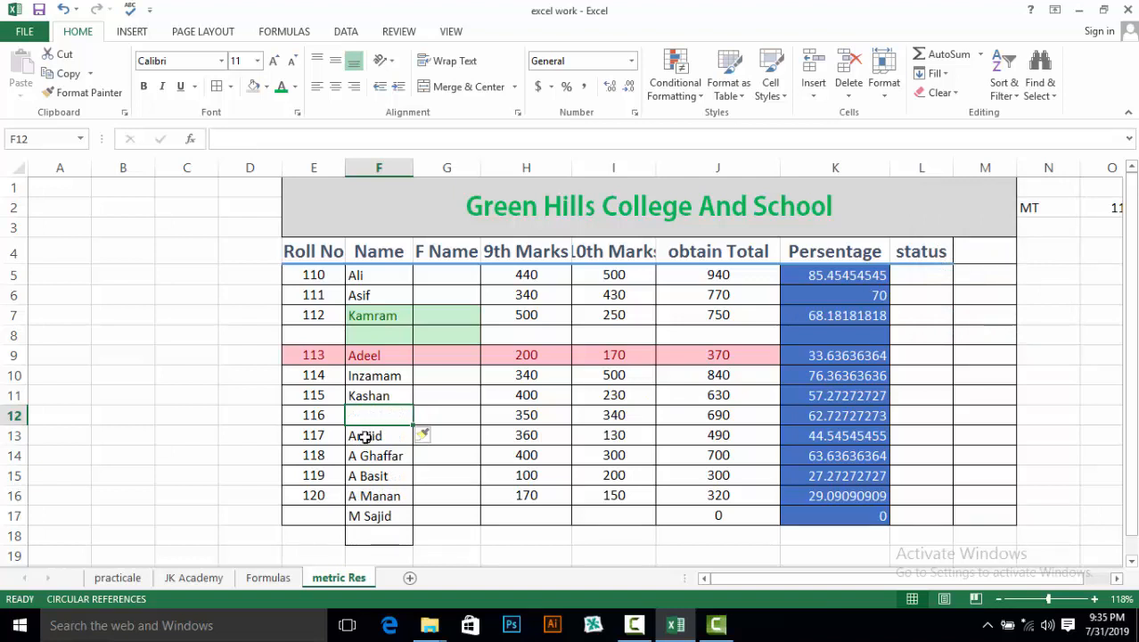
left_click(363, 410)
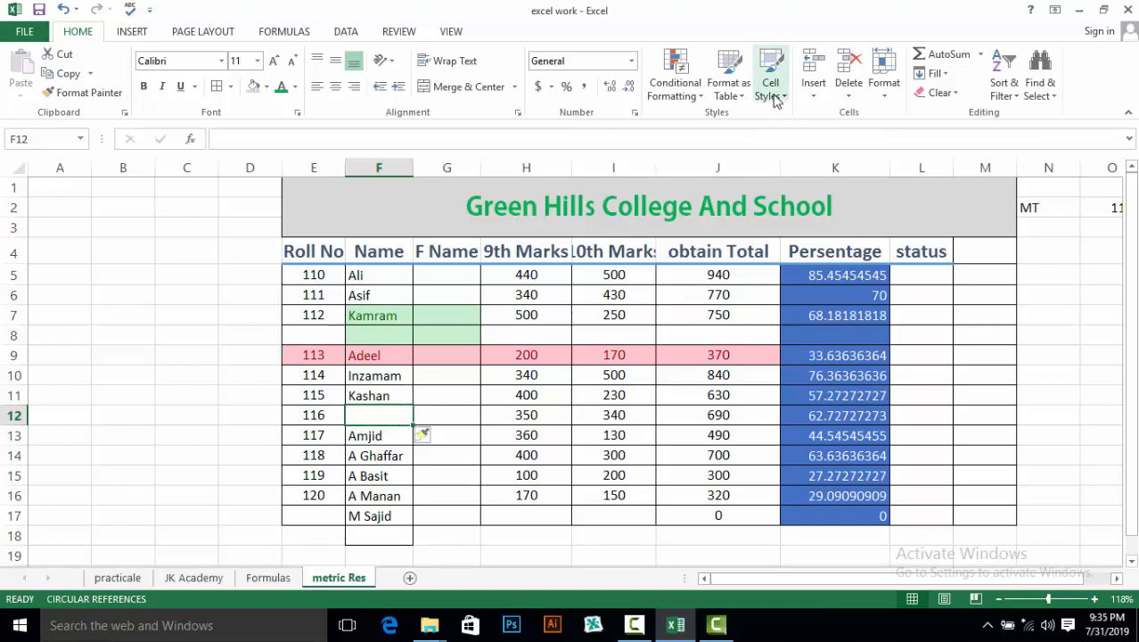
Step: Insert a new blank worksheet and move it directly after the metric Res sheet
left_click(814, 89)
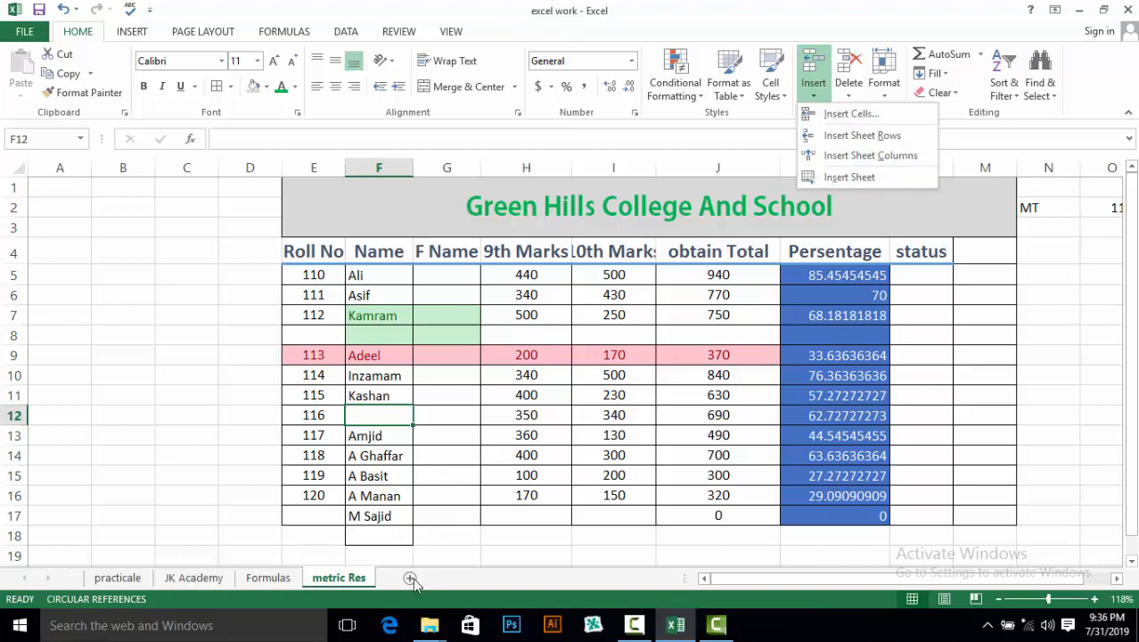
left_click(853, 179)
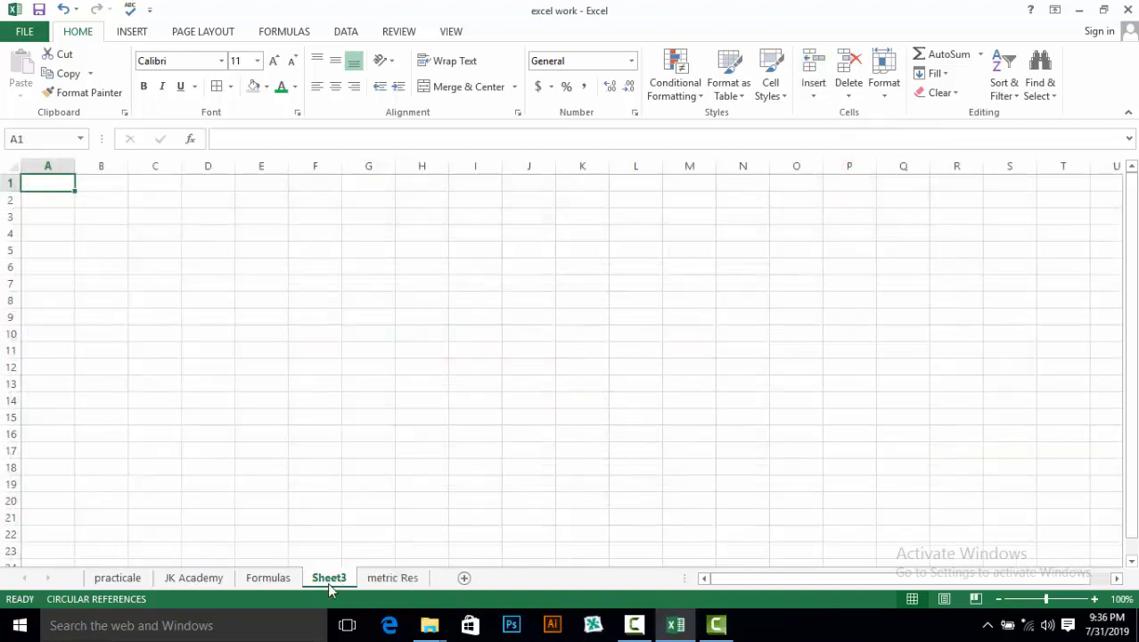
mouse_move(331, 581)
left_mouse_down()
mouse_move(209, 600)
mouse_move(167, 559)
mouse_move(249, 578)
mouse_move(254, 598)
mouse_move(338, 557)
mouse_move(329, 580)
mouse_move(406, 578)
mouse_move(386, 595)
left_mouse_up()
left_click_drag(323, 579, 432, 574)
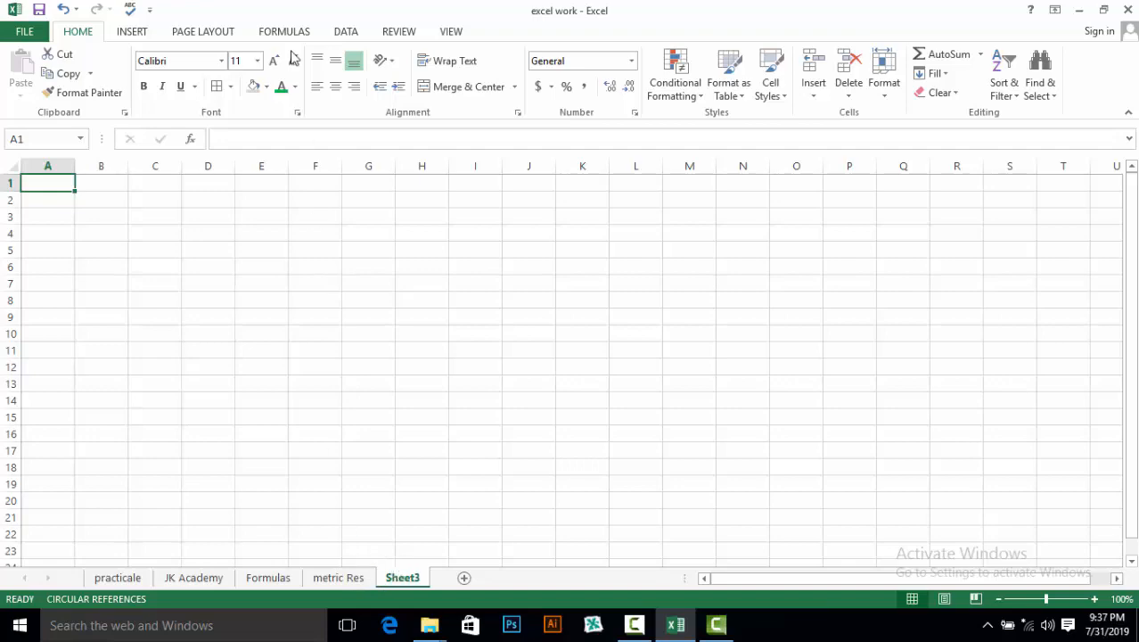
Step: Return to the metric Res sheet and review the available Insert options
left_click(336, 577)
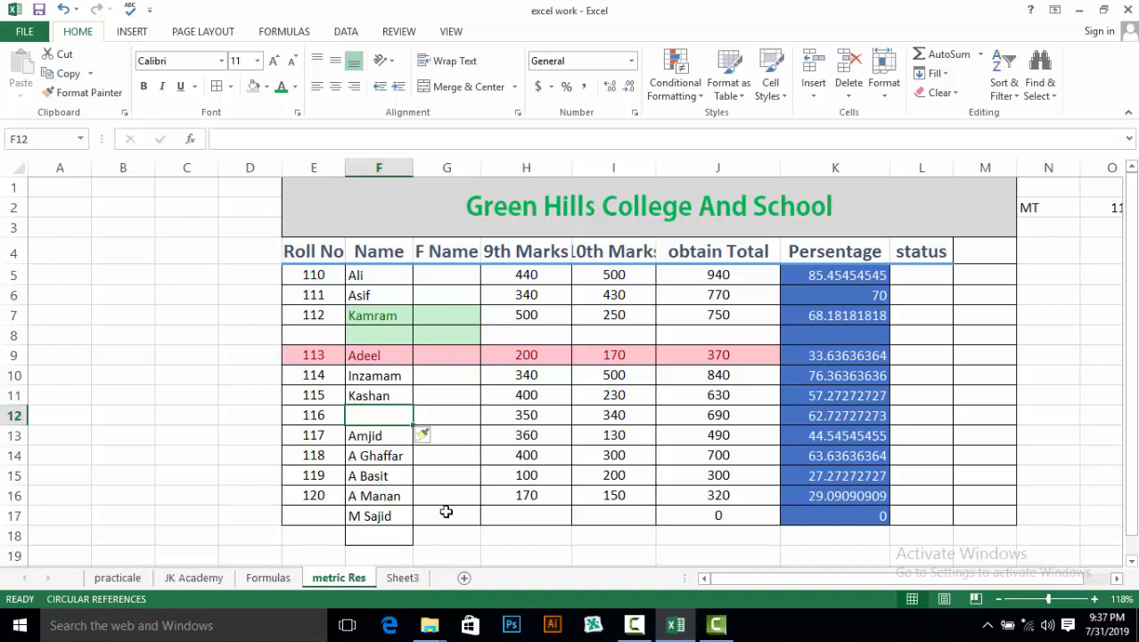
left_click(814, 100)
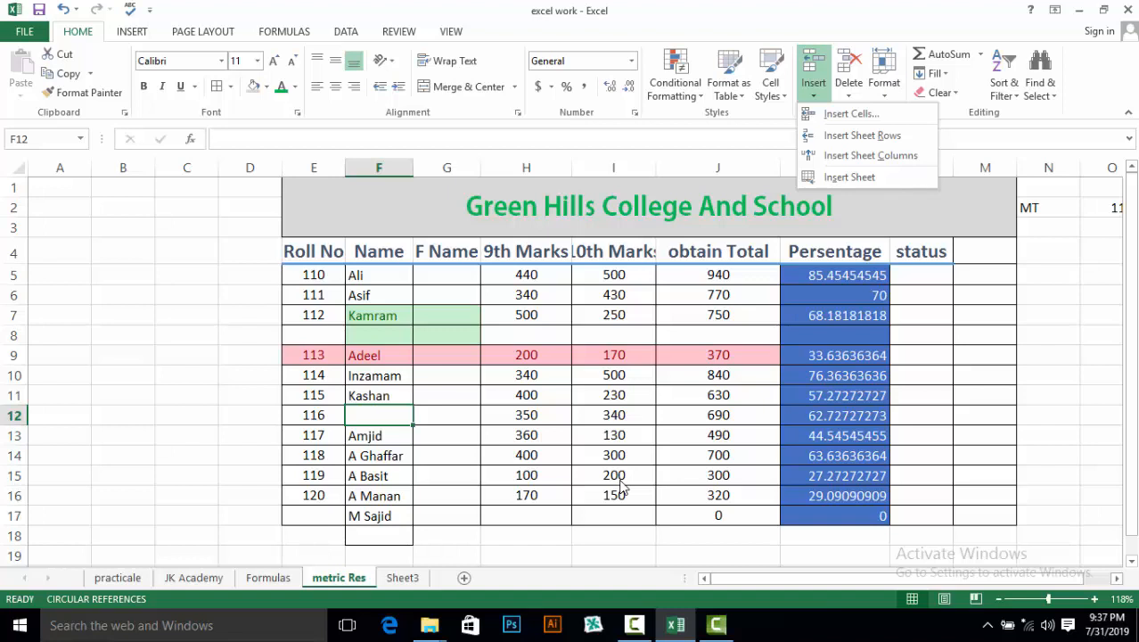
key("Escape")
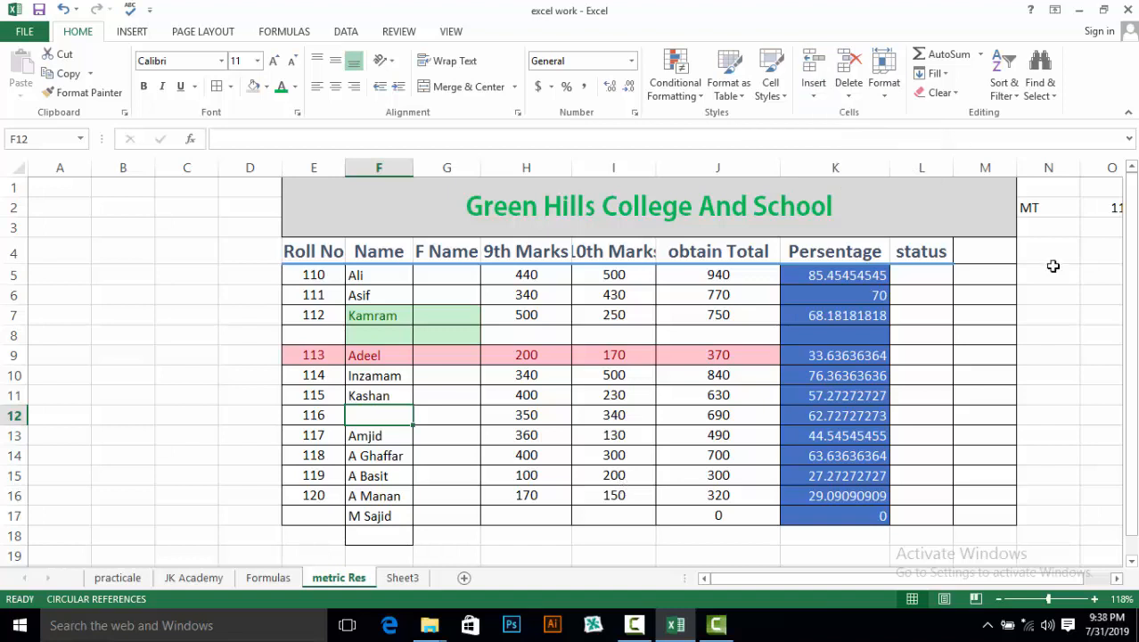